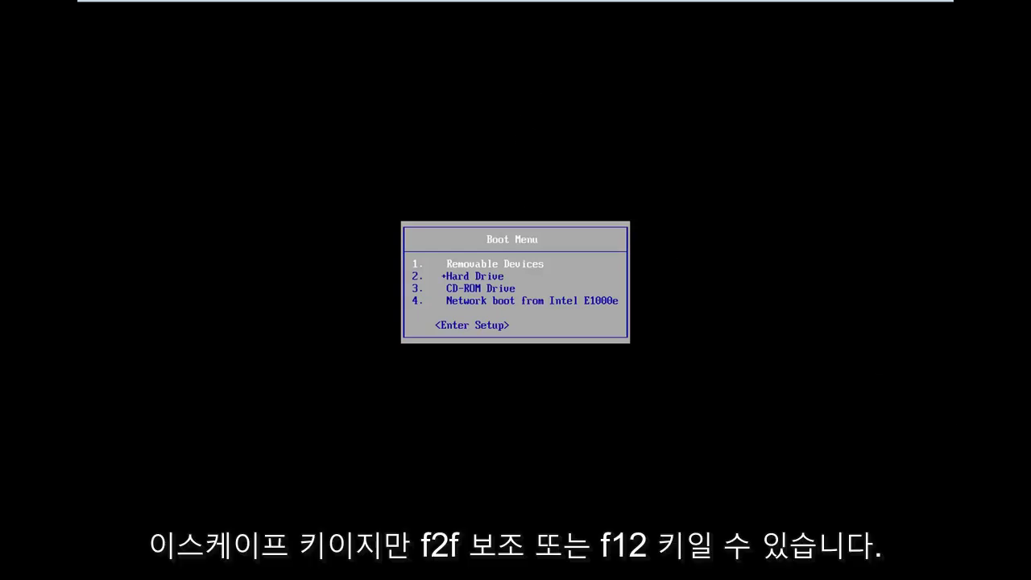
Step: Select CD-ROM Drive in the BIOS Boot Menu and boot from it
key(Down)
key(Down)
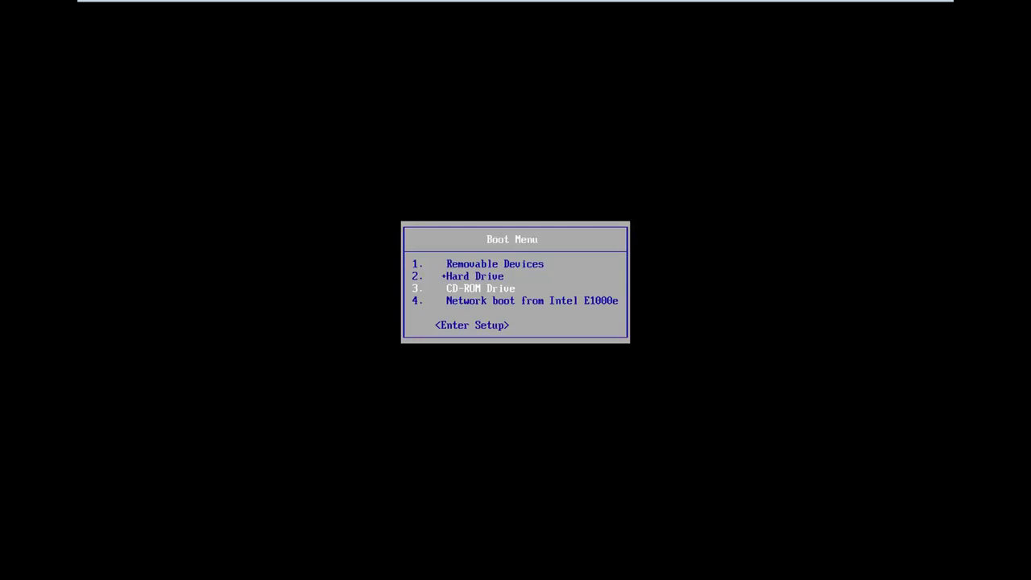
key(Return)
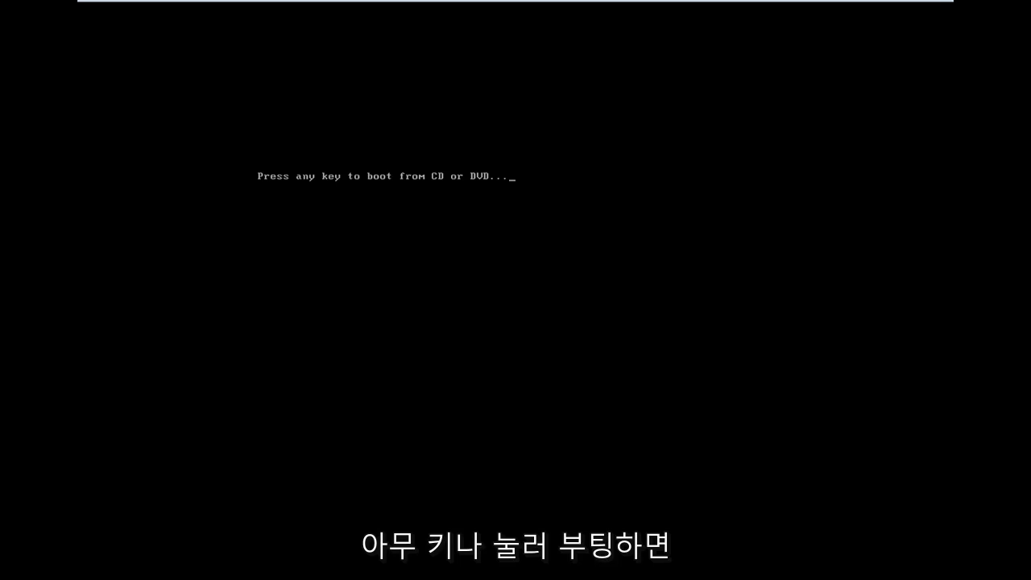
Step: Answer the 'Press any key to boot from CD or DVD' prompt to load Windows Setup
key(Return)
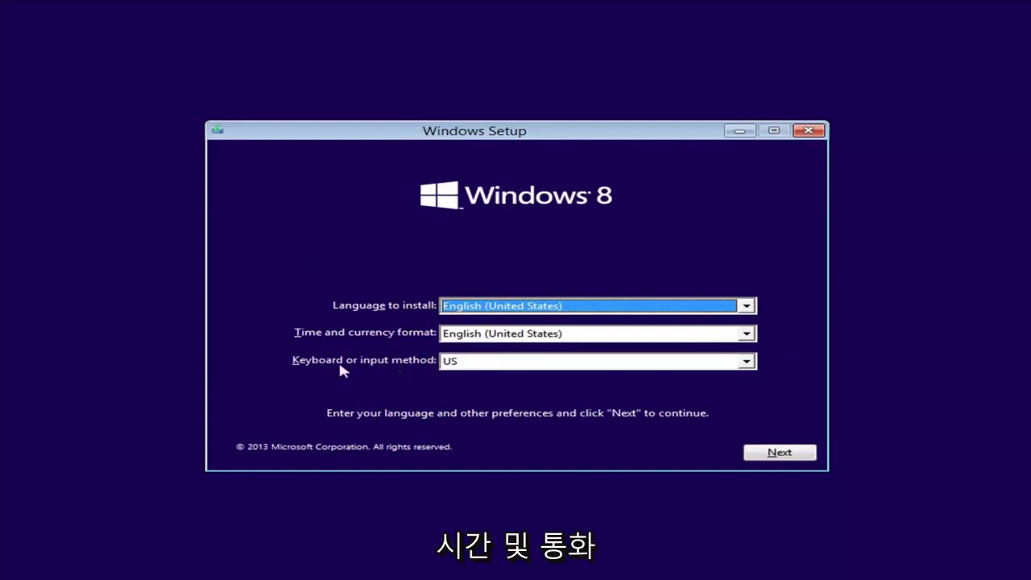
Step: Accept English (United States) and the US keyboard, then choose Repair your computer
click(795, 461)
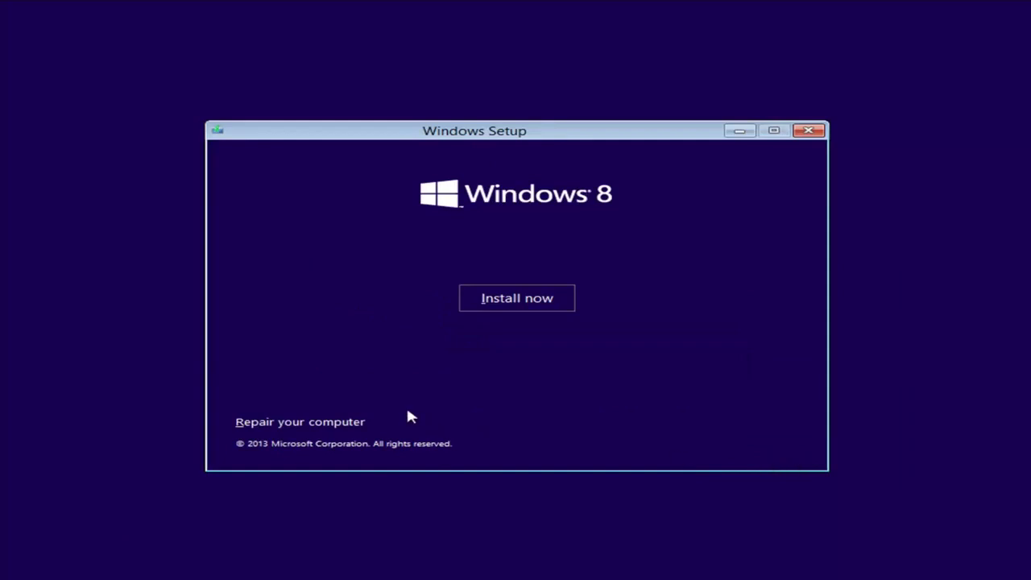
click(276, 430)
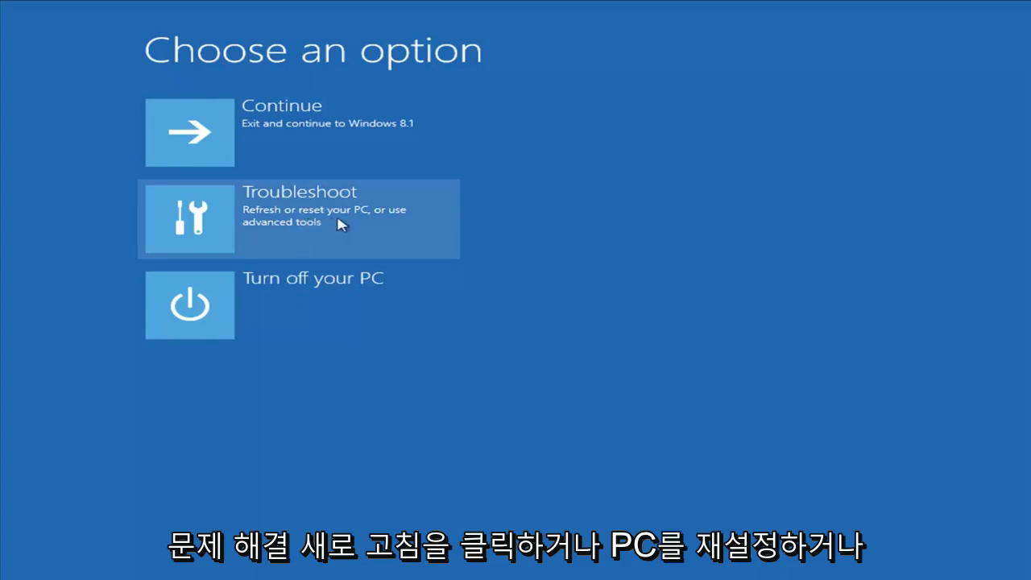
click(341, 229)
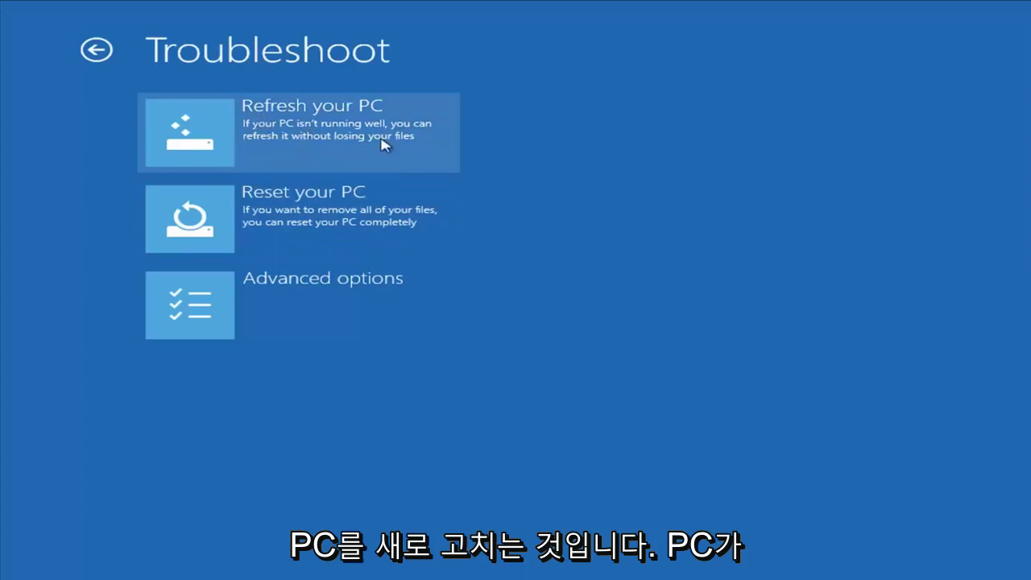
click(321, 148)
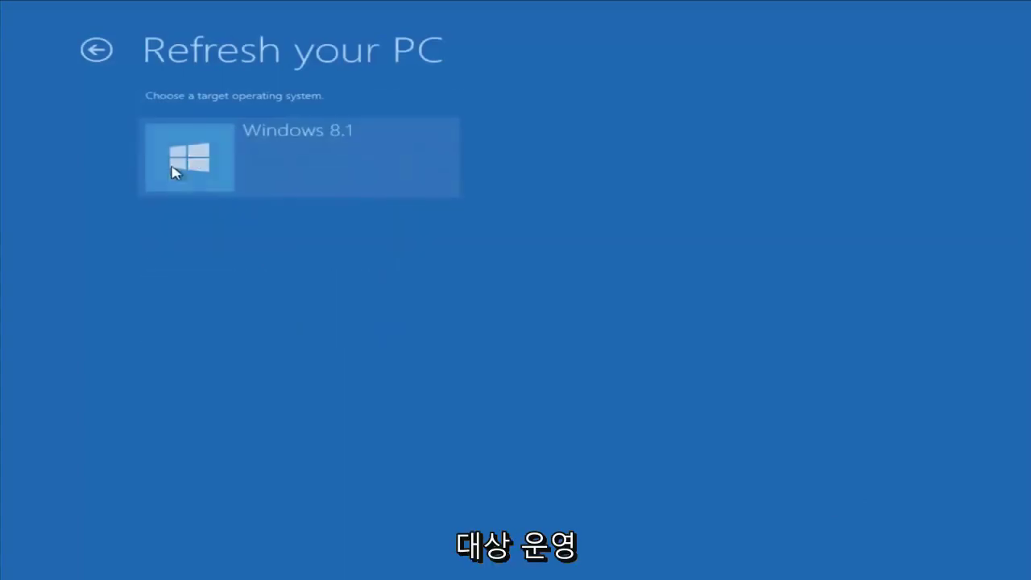
click(217, 192)
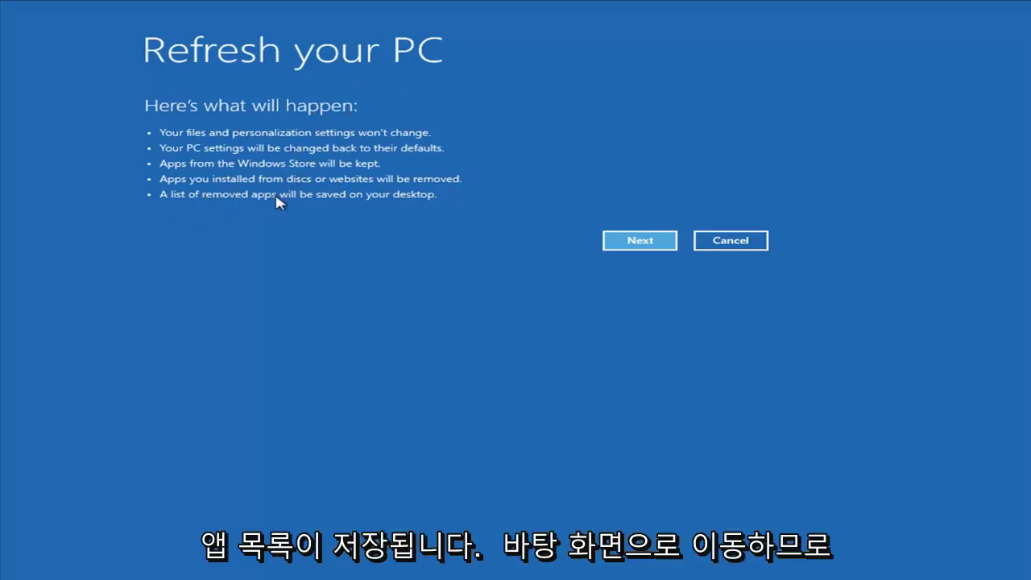
click(729, 241)
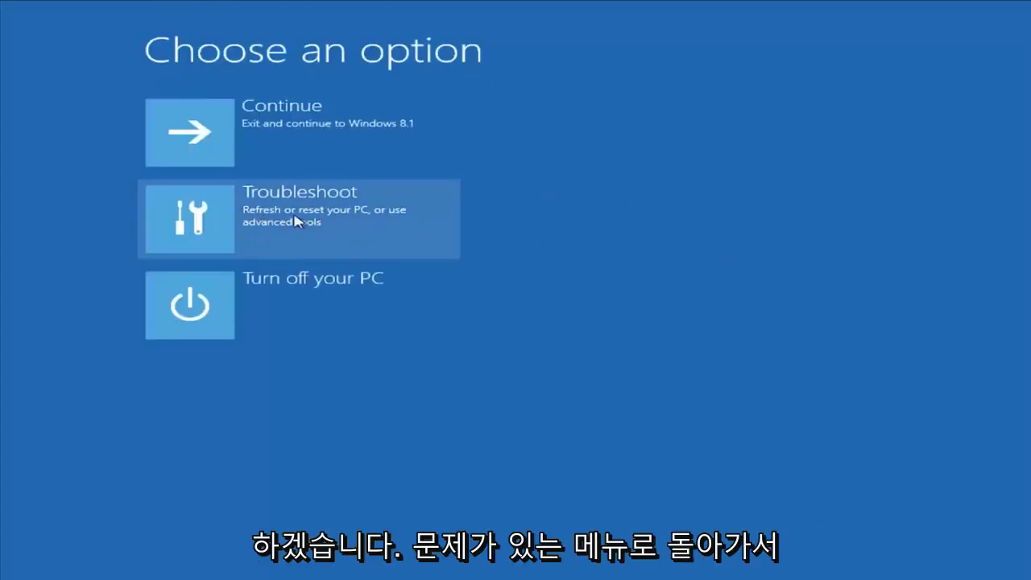
Step: Go through Troubleshoot to the Advanced options recovery page
click(298, 219)
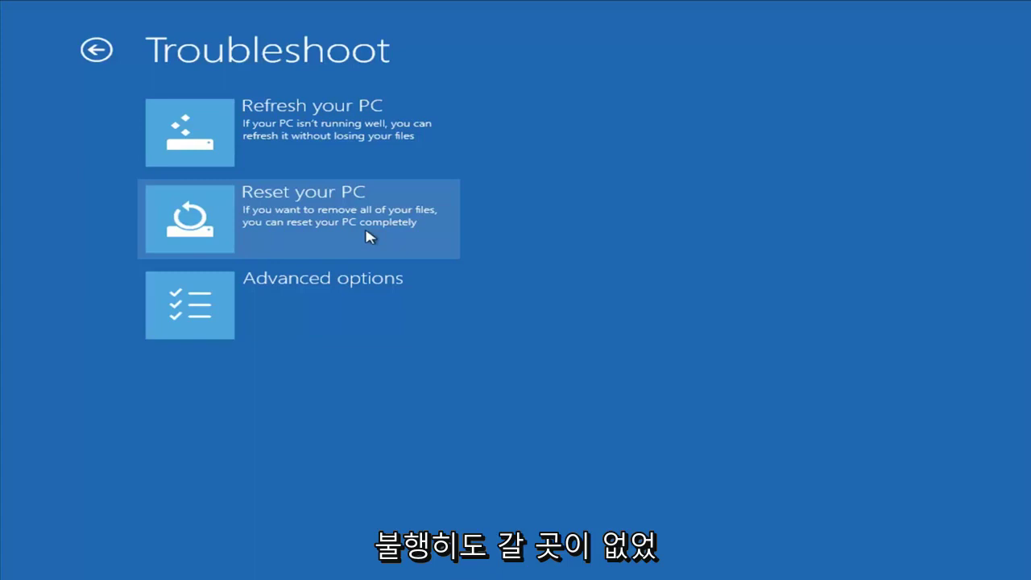
click(266, 311)
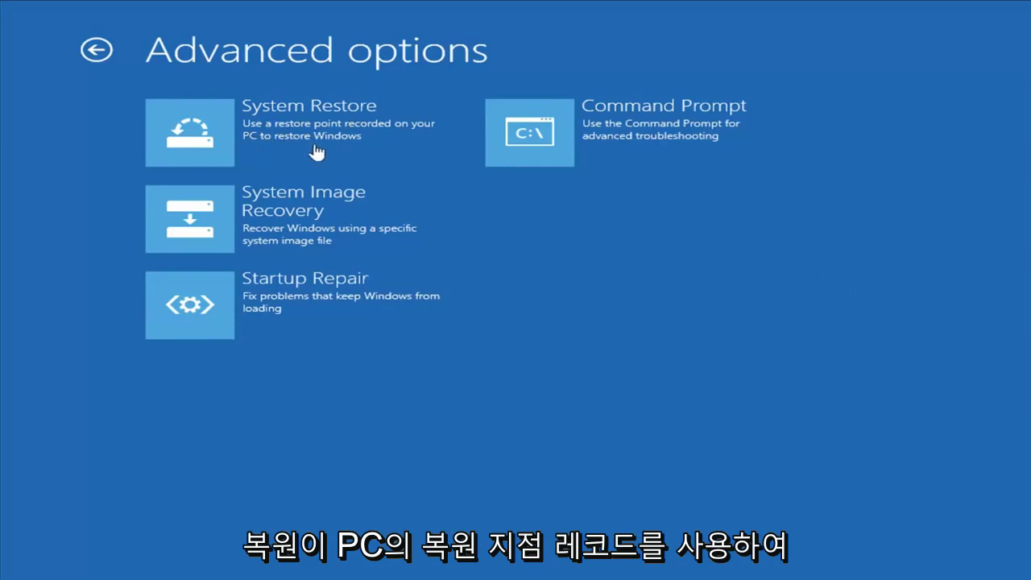
Step: View the Installed VMware Tools restore point for Windows 8.1, then cancel System Restore unapplied
click(268, 144)
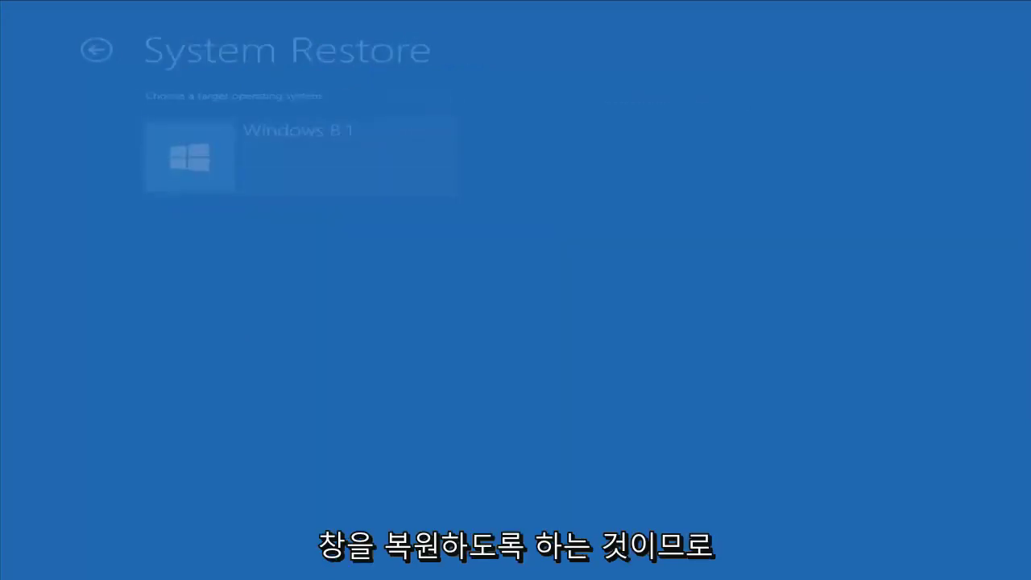
click(299, 157)
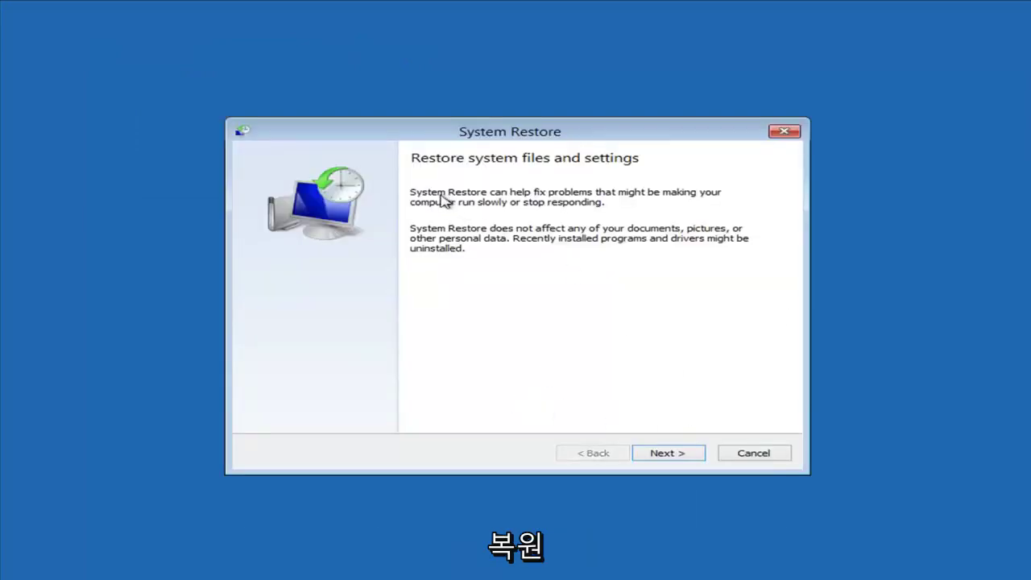
click(666, 458)
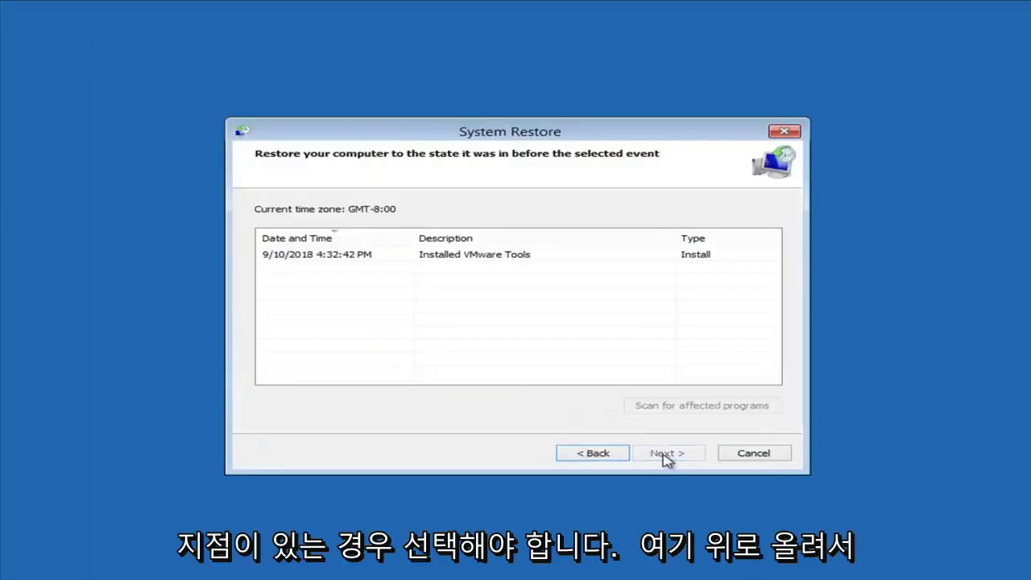
click(292, 257)
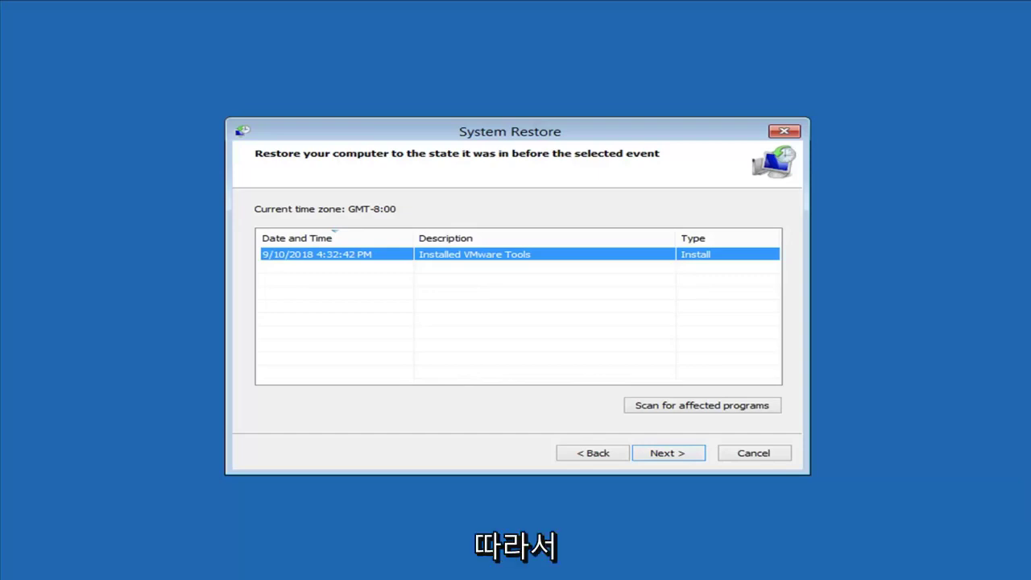
click(772, 457)
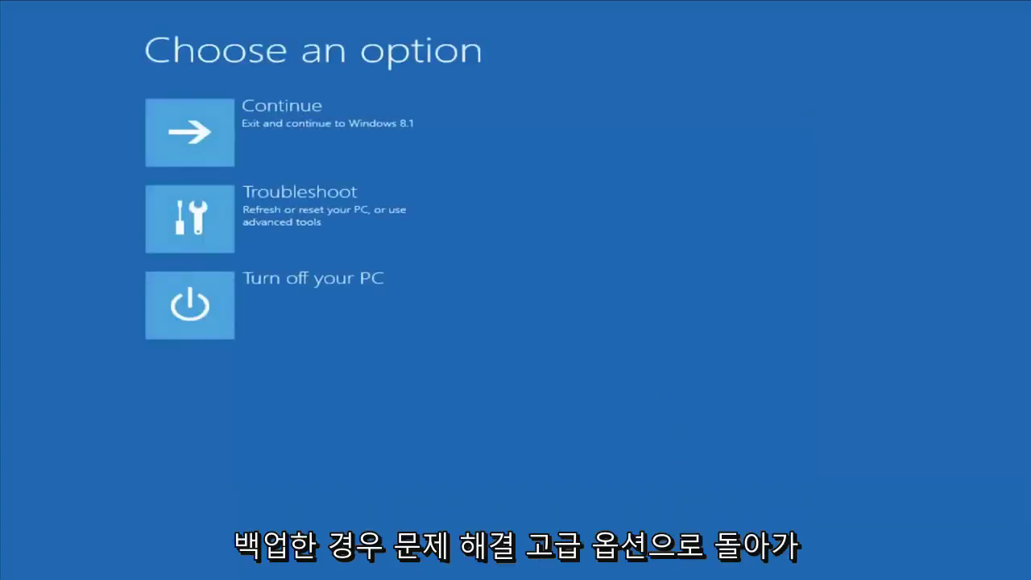
click(293, 195)
click(265, 323)
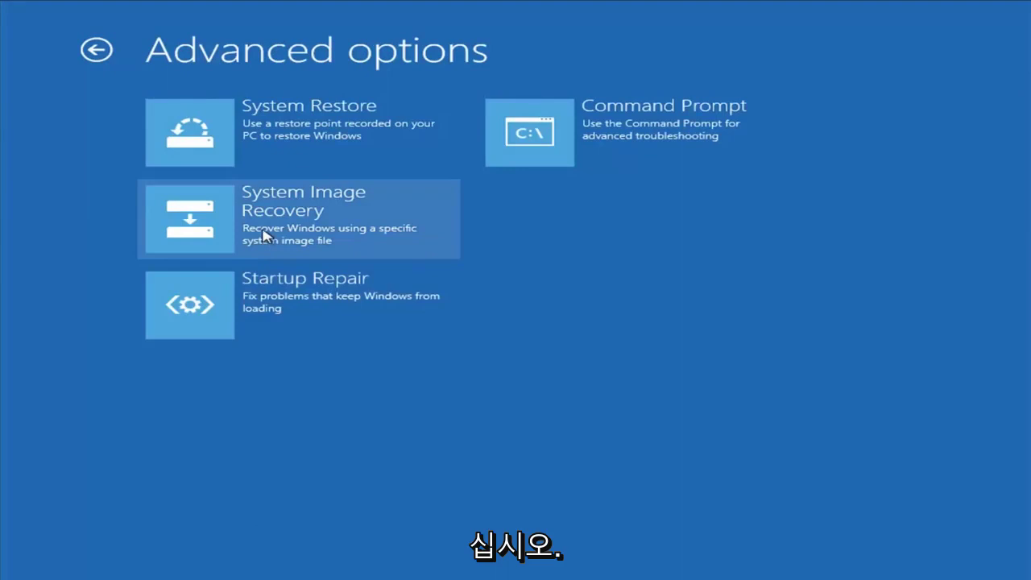
click(339, 223)
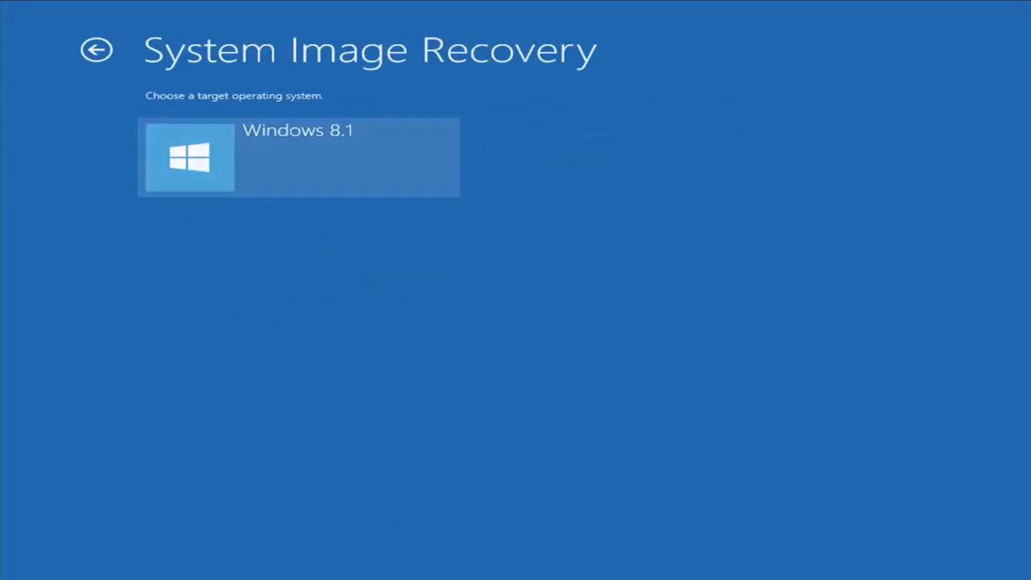
click(269, 190)
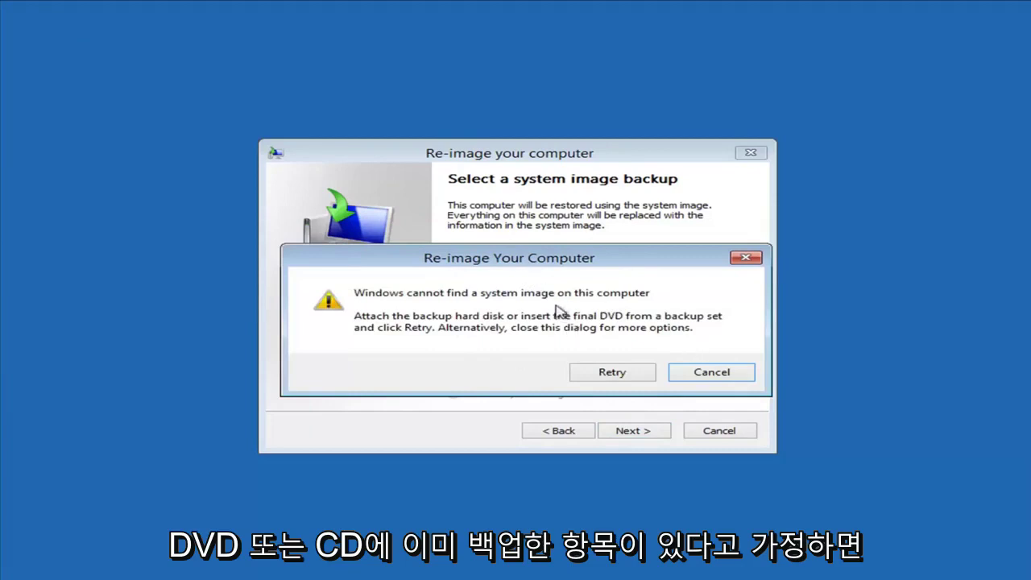
click(712, 372)
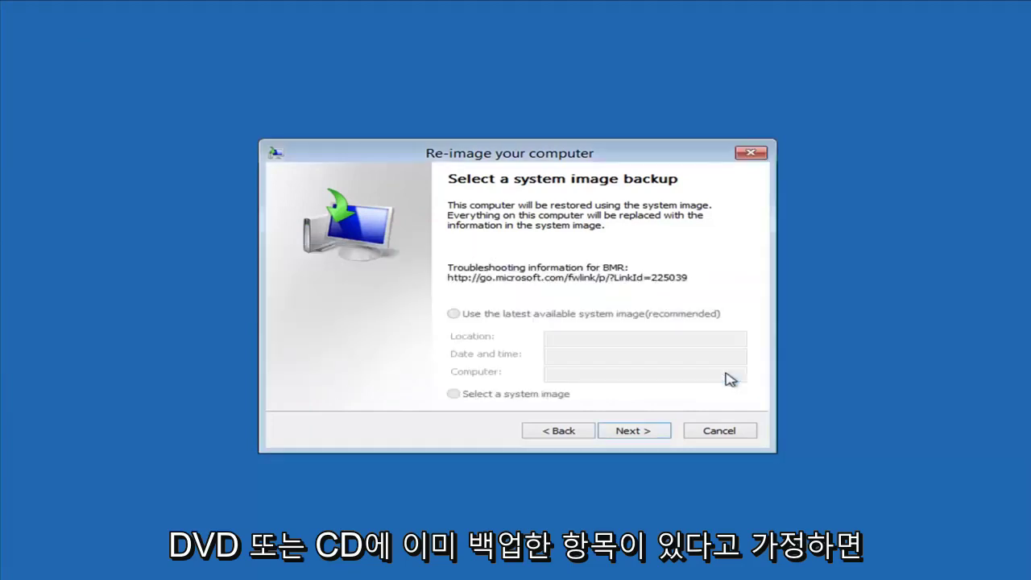
click(720, 431)
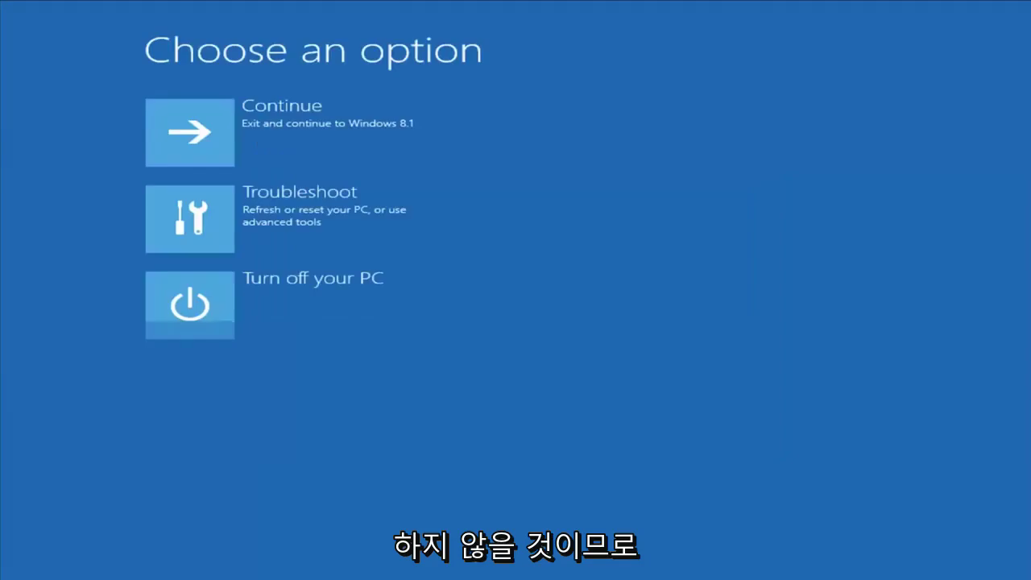
click(232, 217)
Step: Launch System Restore from the Advanced options page
click(265, 296)
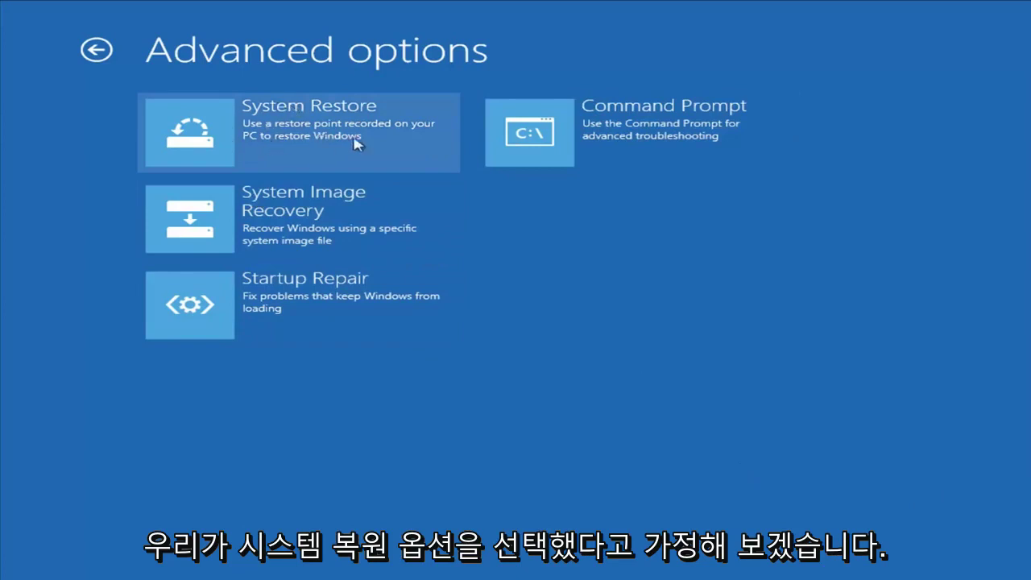
click(245, 135)
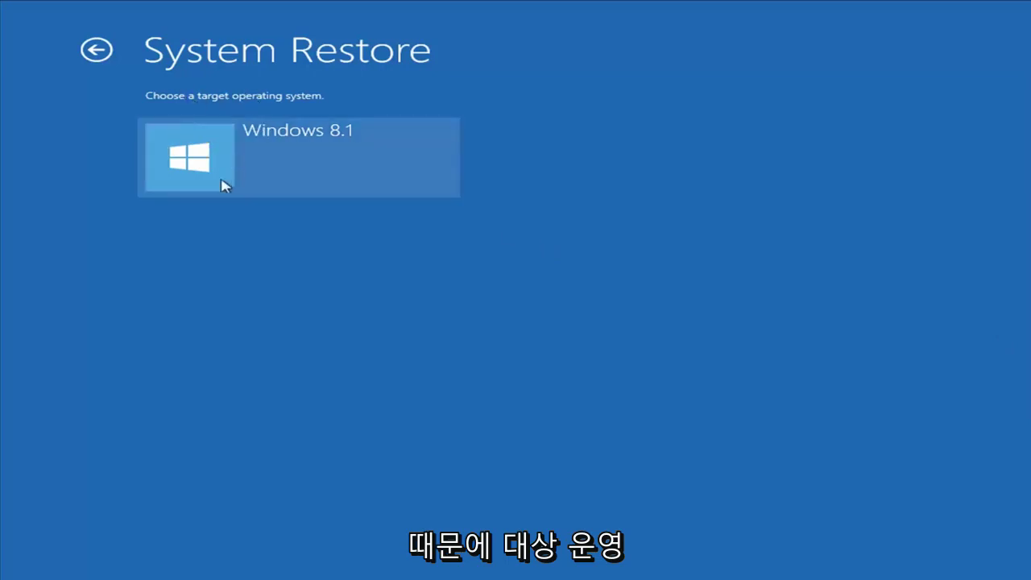
Step: Restore Windows 8.1 to the 9/10/2018 Installed VMware Tools point and confirm it
click(378, 160)
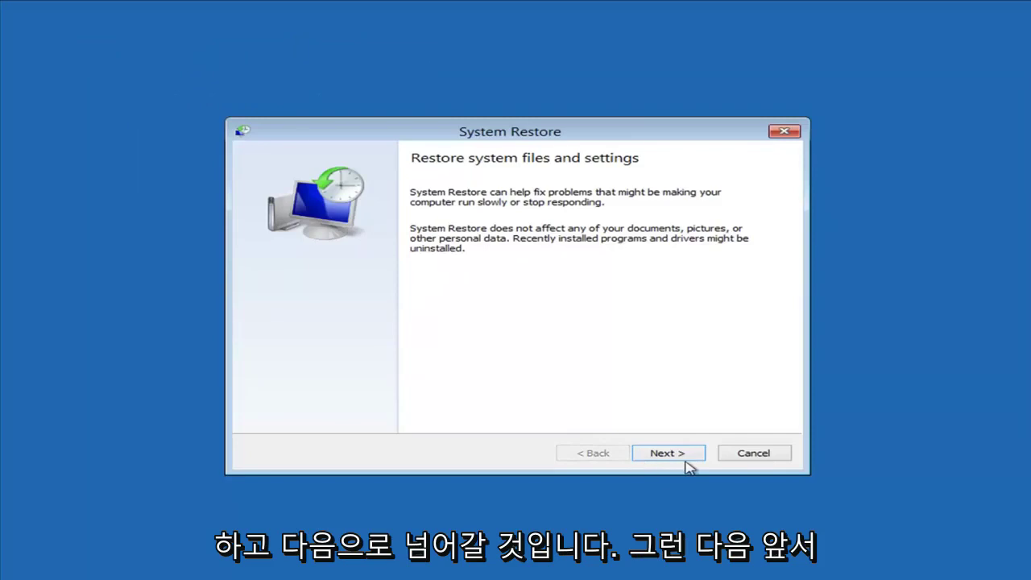
click(686, 463)
click(303, 256)
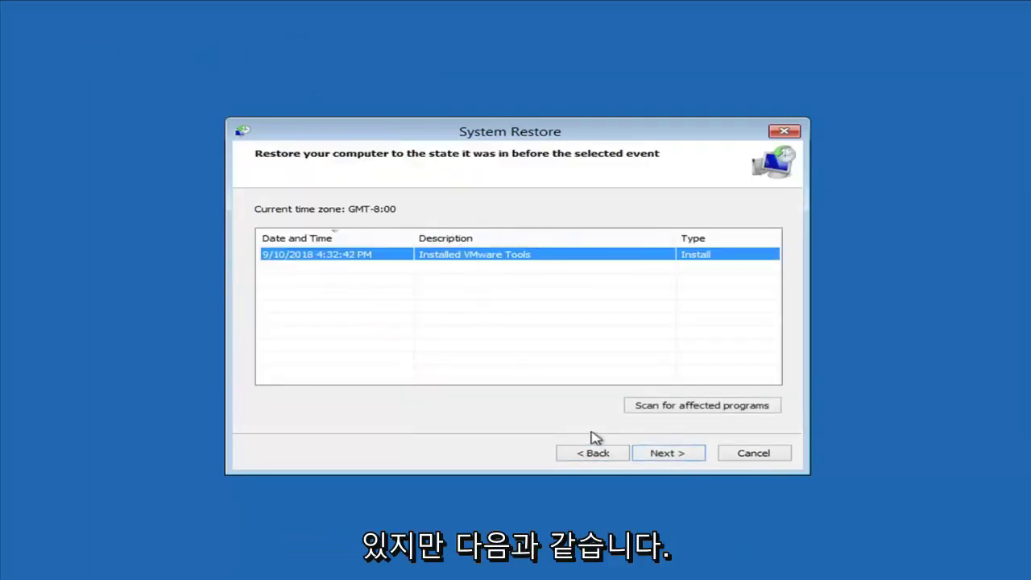
click(675, 458)
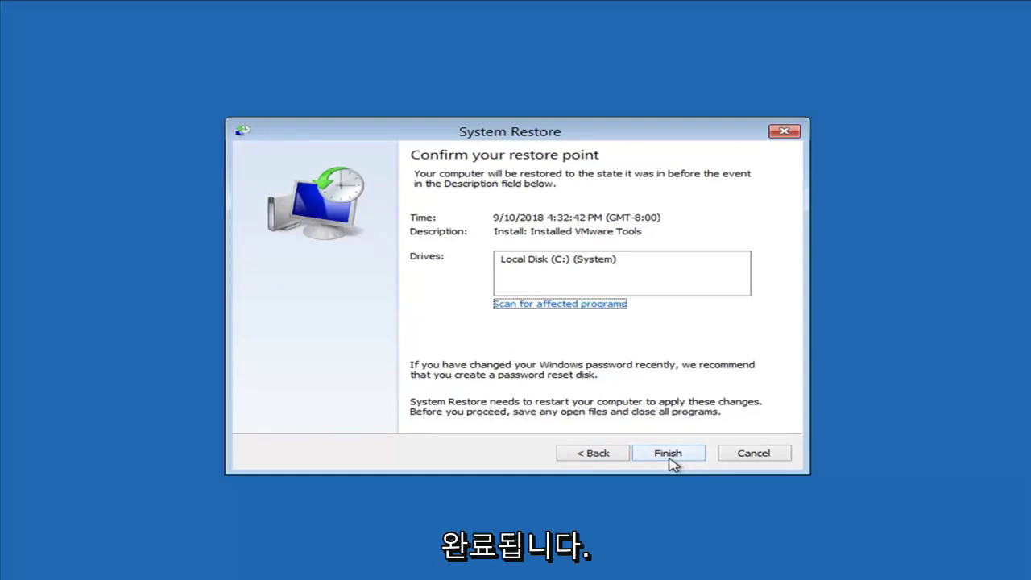
click(669, 456)
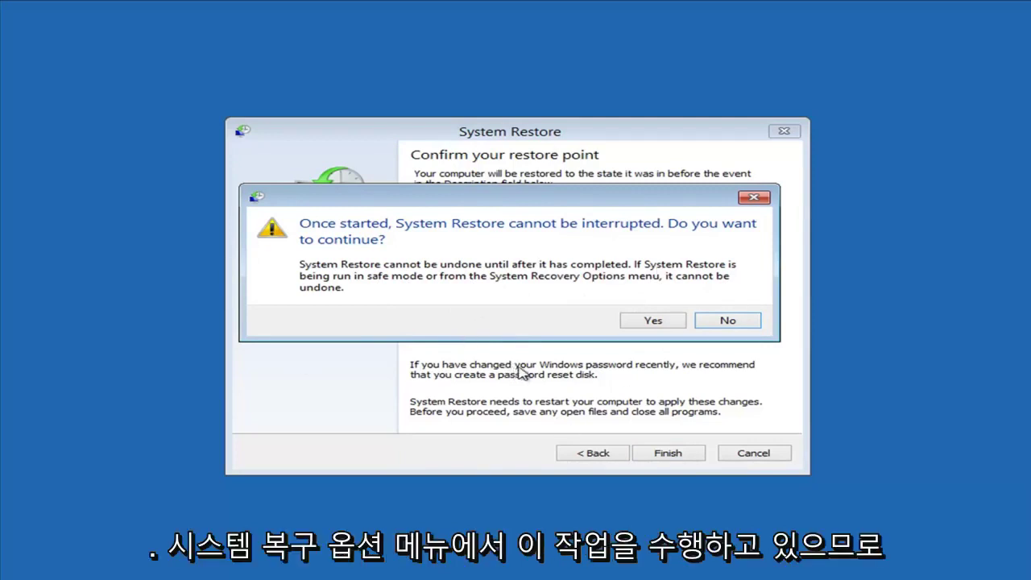
click(644, 323)
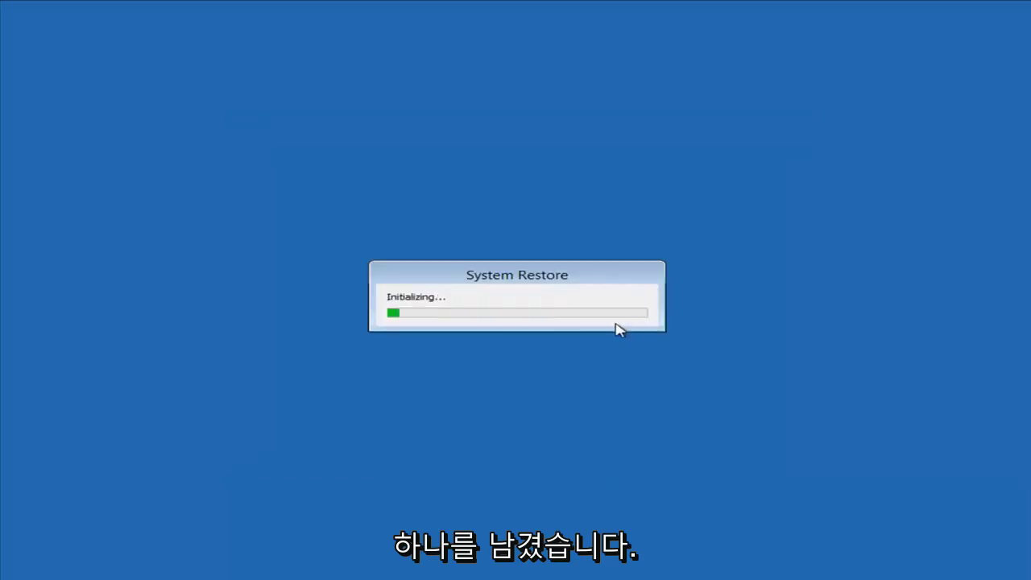